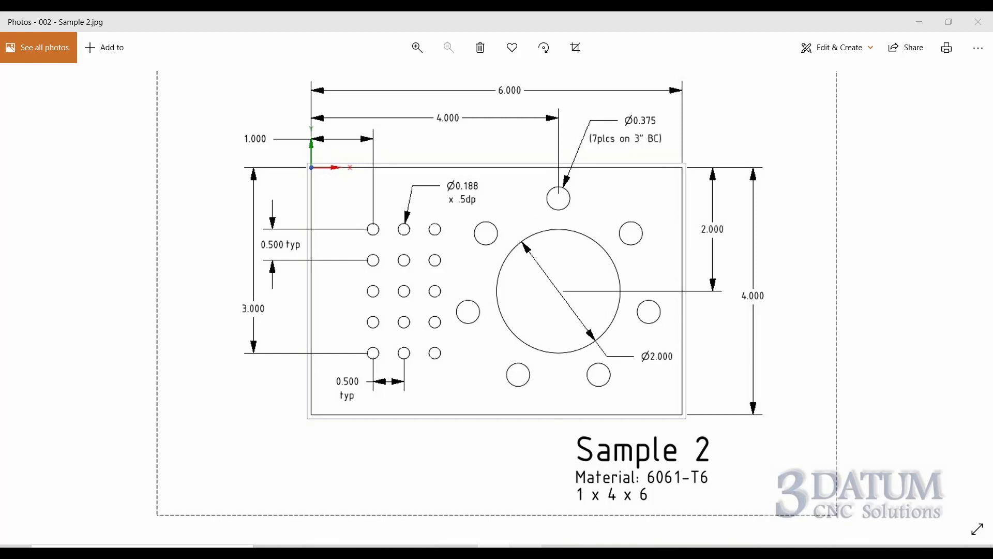
- Switch to GibbsCAM, create a new part file named Sample 2, save it and close the document settings
key("alt+Tab")
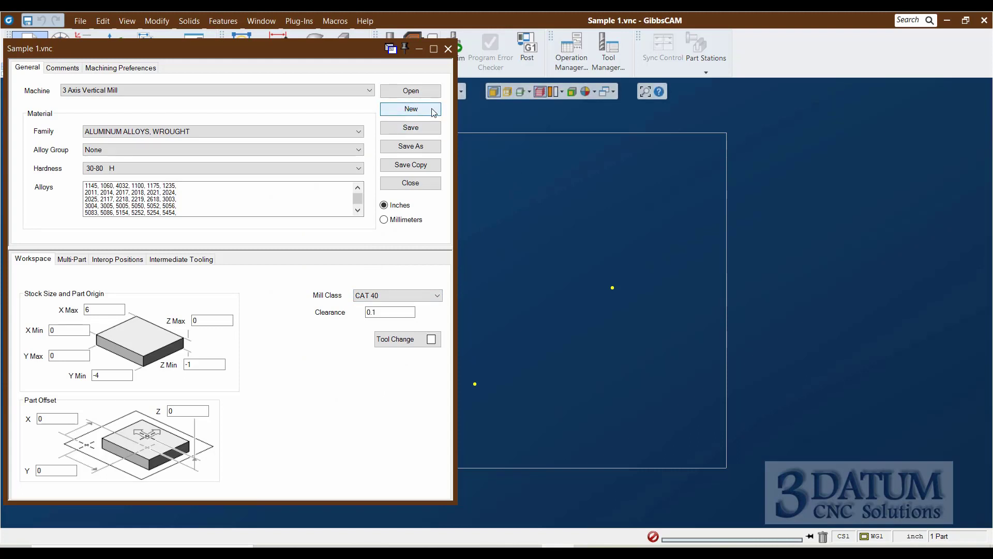
left_click(414, 110)
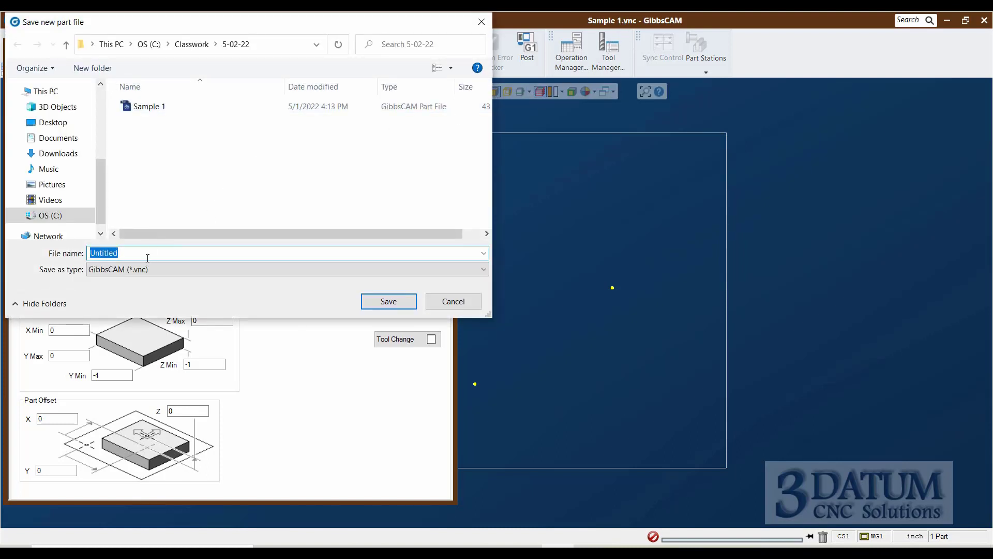
type("Sample")
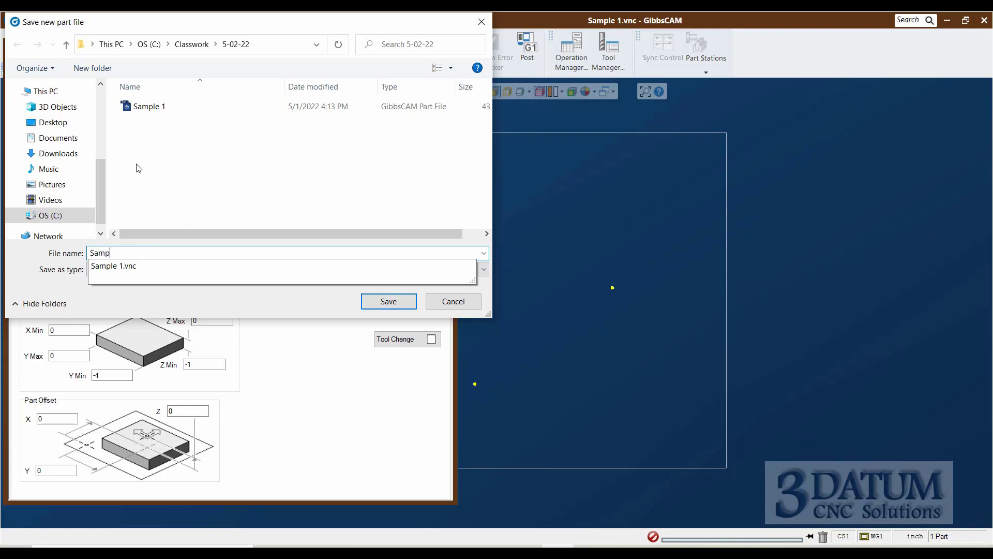
type(" 2")
key("Return")
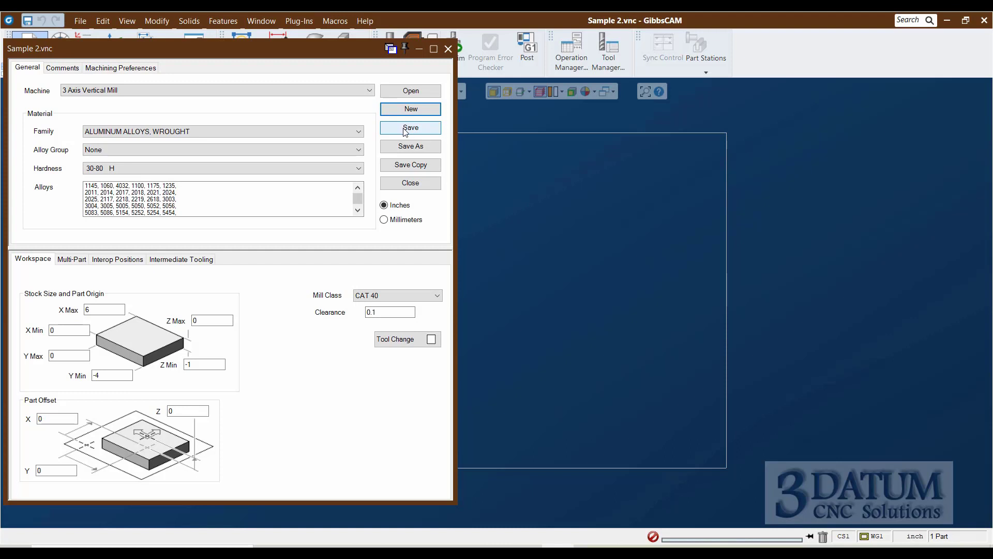
left_click(405, 130)
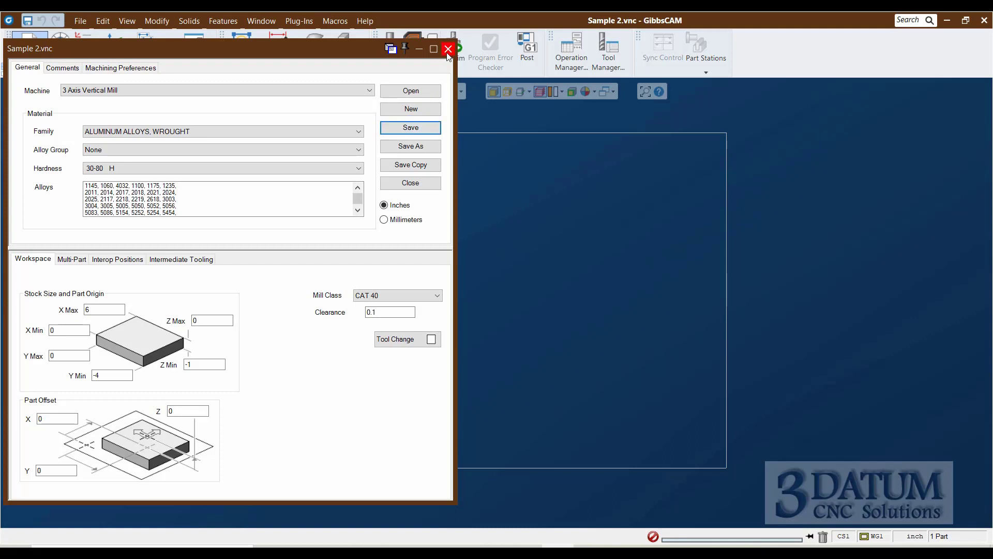
left_click(448, 50)
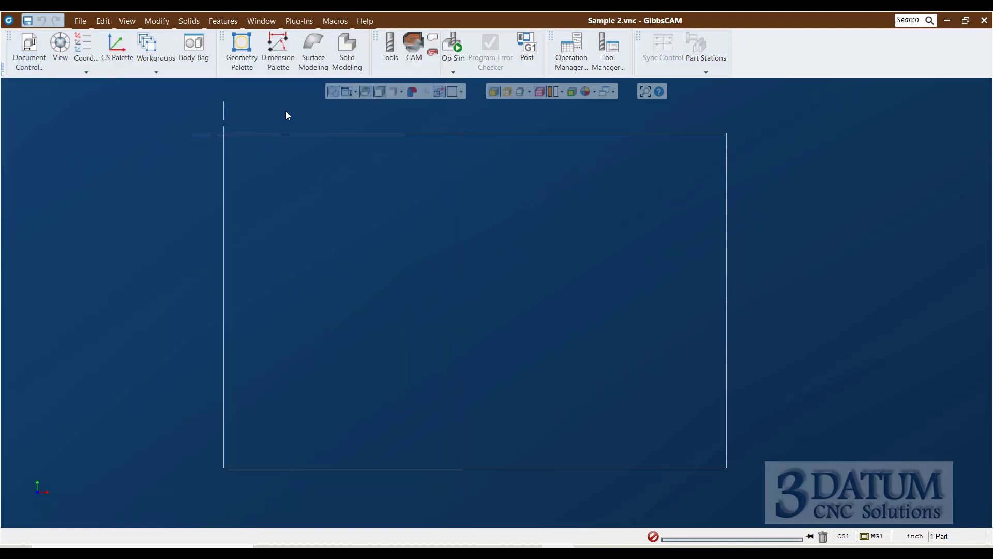
- Create a circle centred at X 4, Y -2 with a radius of 2/2
left_click(242, 49)
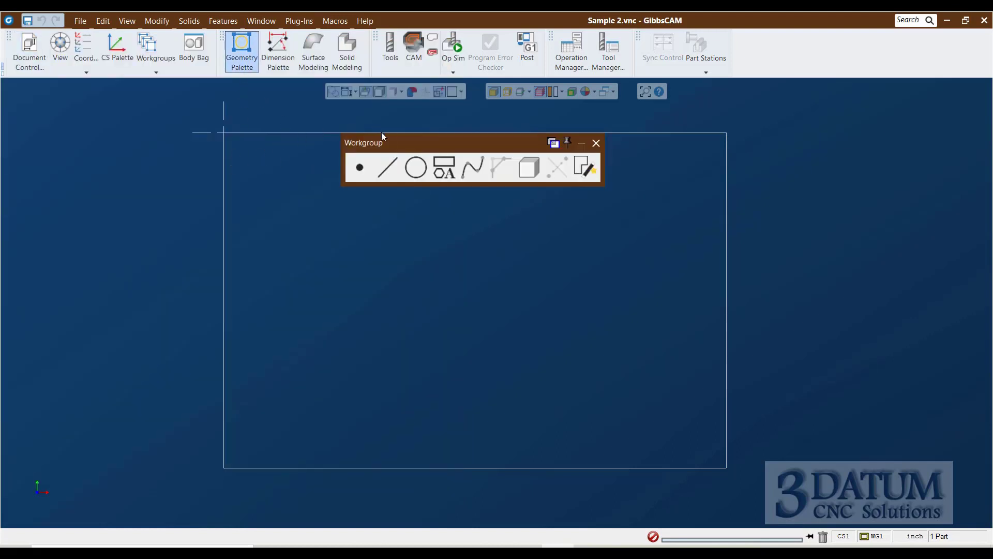
left_click_drag(399, 147, 288, 417)
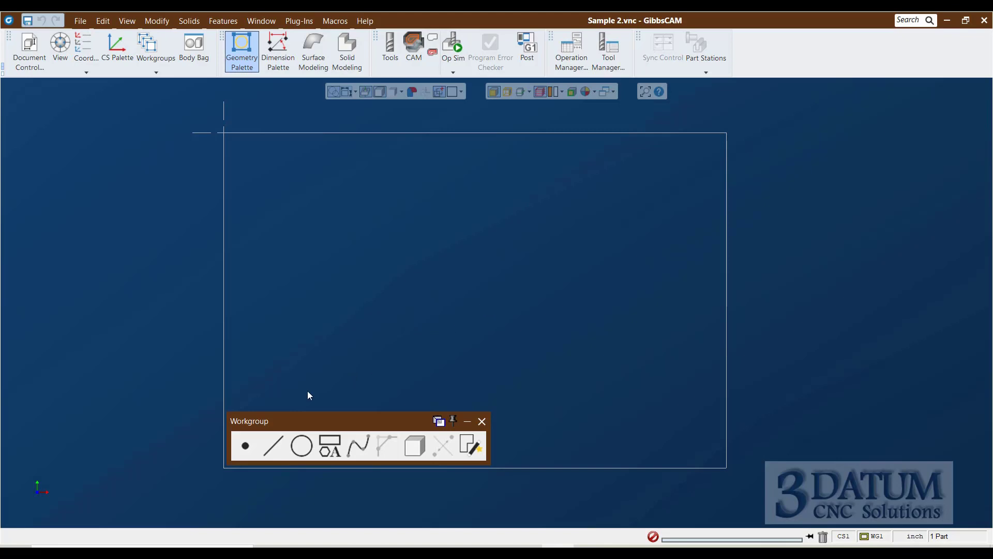
left_click(304, 448)
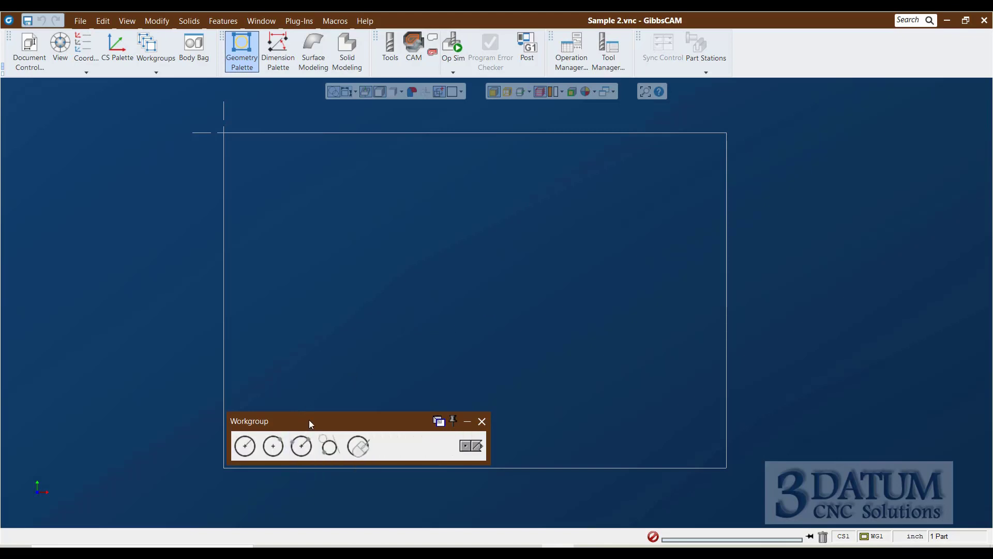
left_click(245, 446)
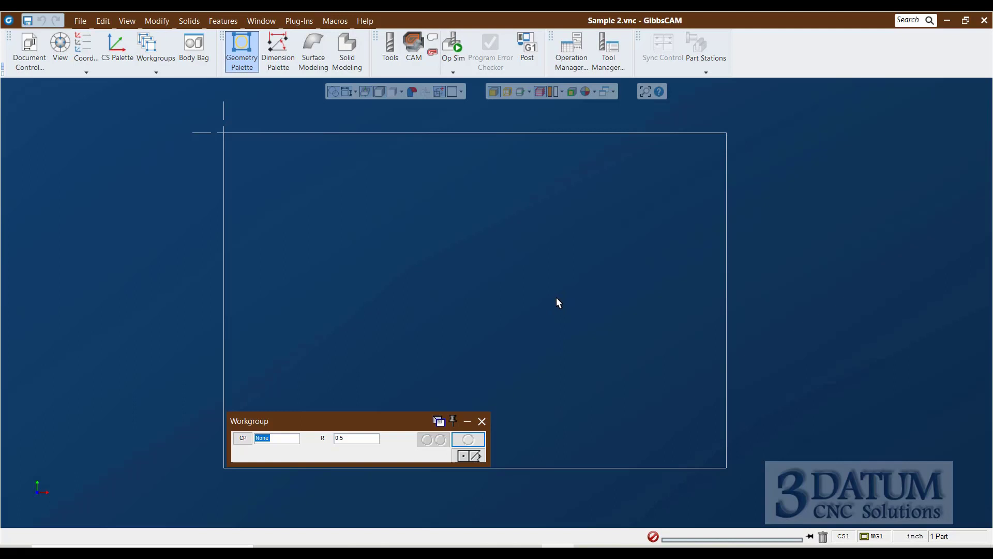
left_click(243, 440)
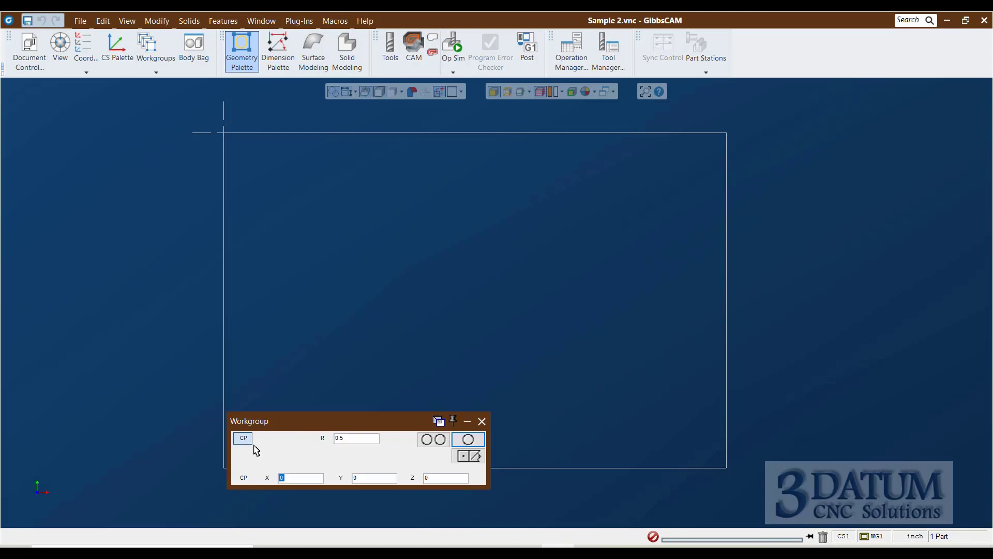
type("4")
key("Tab")
type("-2")
key("Tab")
key("Tab")
type("2/2")
key("Tab")
key("Return")
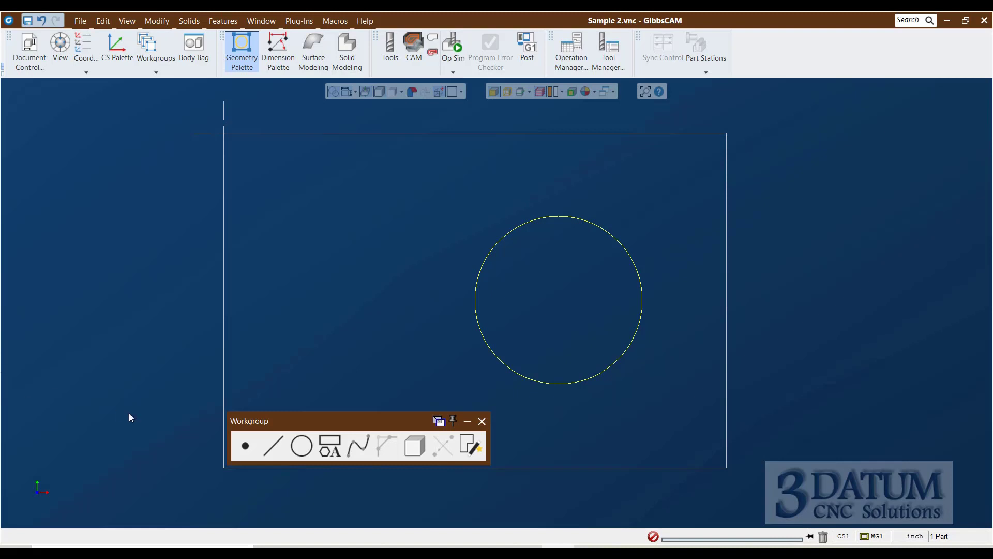
- Start a bolt circle point pattern and leave it defined as a full circle
left_click(245, 447)
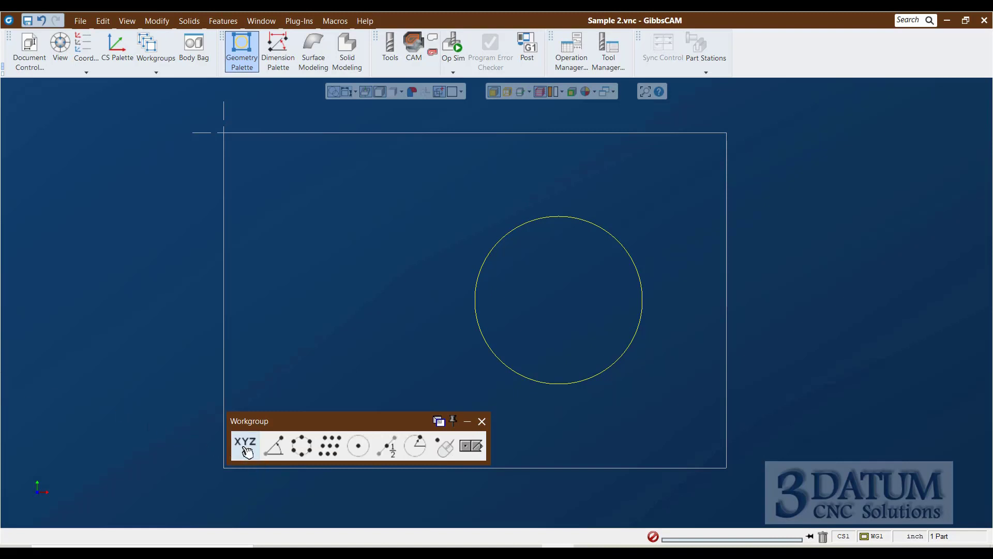
left_click(306, 448)
left_click_drag(267, 156, 204, 217)
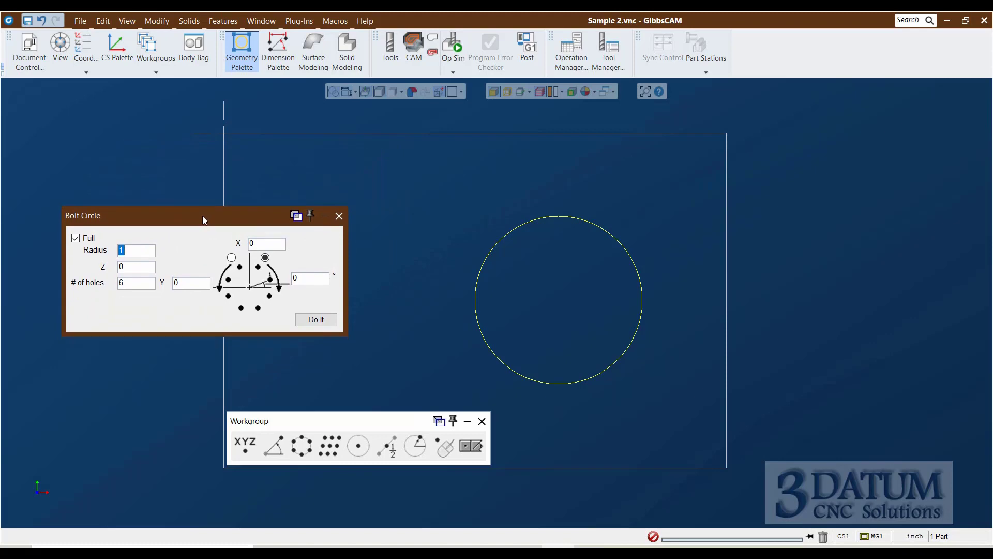
left_click(76, 238)
left_click(201, 320)
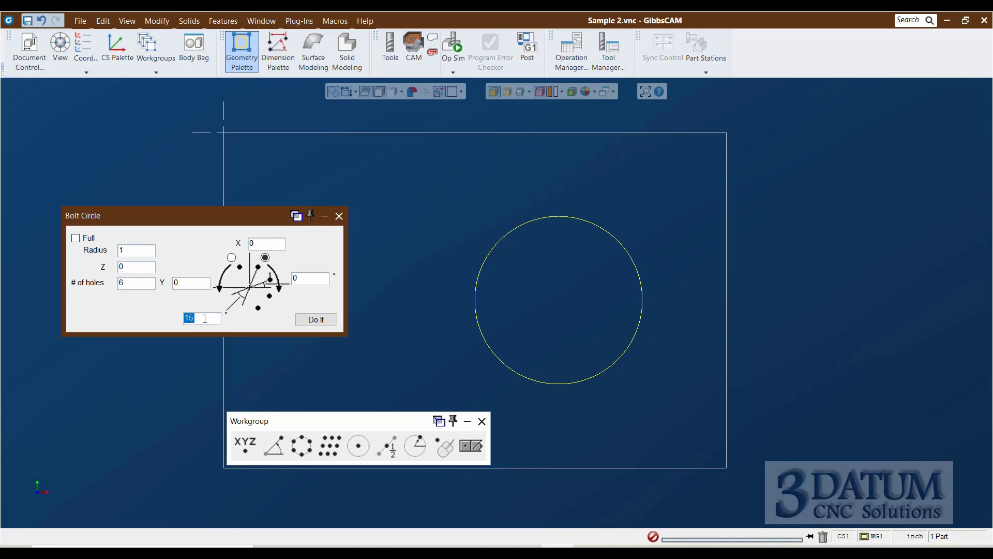
left_click(77, 238)
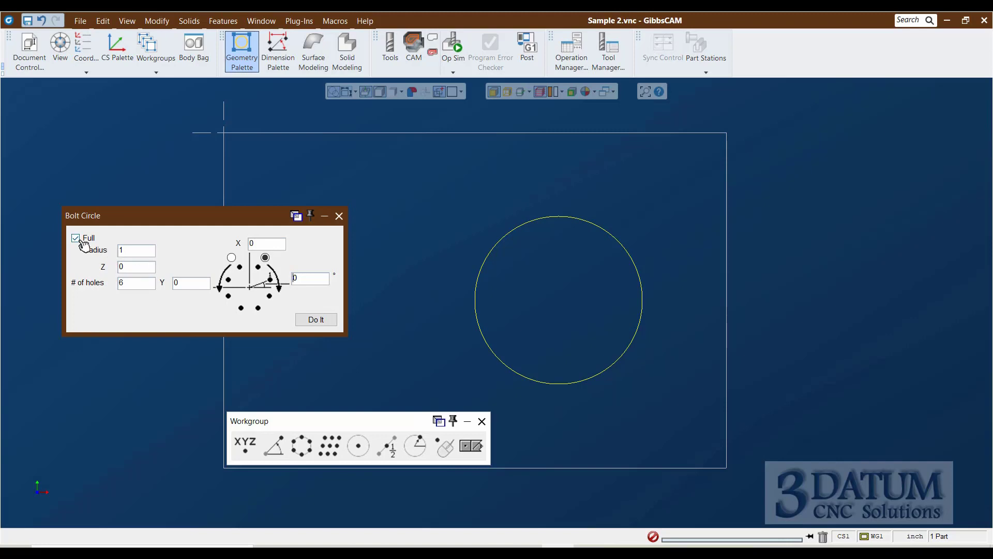
- Set the bolt circle's radius to 3/2 and its number of holes to 7
double_click(111, 255)
type("3/2")
key("Tab")
key("Tab")
type("7")
key("Tab")
key("Tab")
- Set the bolt circle's centre to X 4, Y -2 to match the centre of the large circle
left_click(256, 244)
double_click(256, 244)
key("Tab")
double_click(271, 244)
left_click(253, 244)
double_click(260, 244)
type("0")
left_click(490, 251)
key("Tab")
key("BackSpace")
type("-2")
- Replace a trial Z value with the one picked from the large circle and set the bolt circle's radius to 1.5
left_click(139, 265)
type("789652")
left_click(518, 226)
double_click(134, 251)
type("1")
type("1.5")
- Close the bolt circle definition and draw a freehand sloped line in the empty area beside the large circle
left_click(338, 216)
left_click(471, 446)
left_click(272, 448)
left_click(417, 451)
left_click_drag(283, 309, 404, 219)
key("Escape")
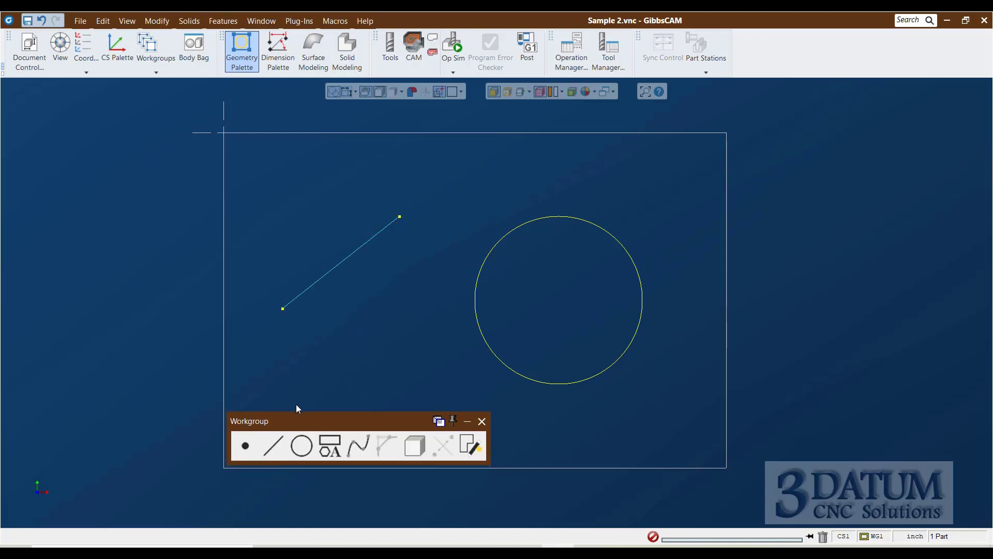
- Reopen the bolt circle definition, try taking its start angle from the sloped line, and delete that line
left_click(240, 448)
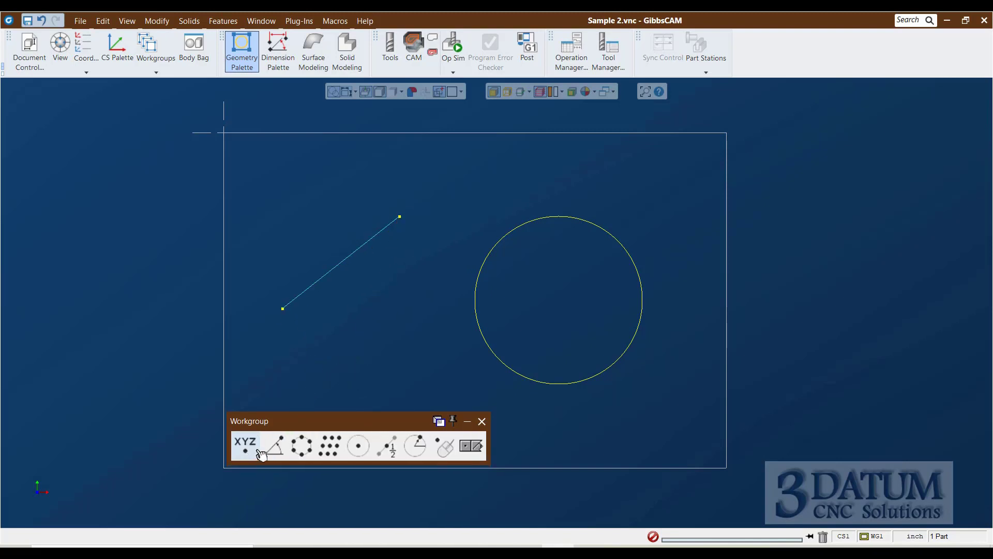
left_click(300, 445)
double_click(307, 280)
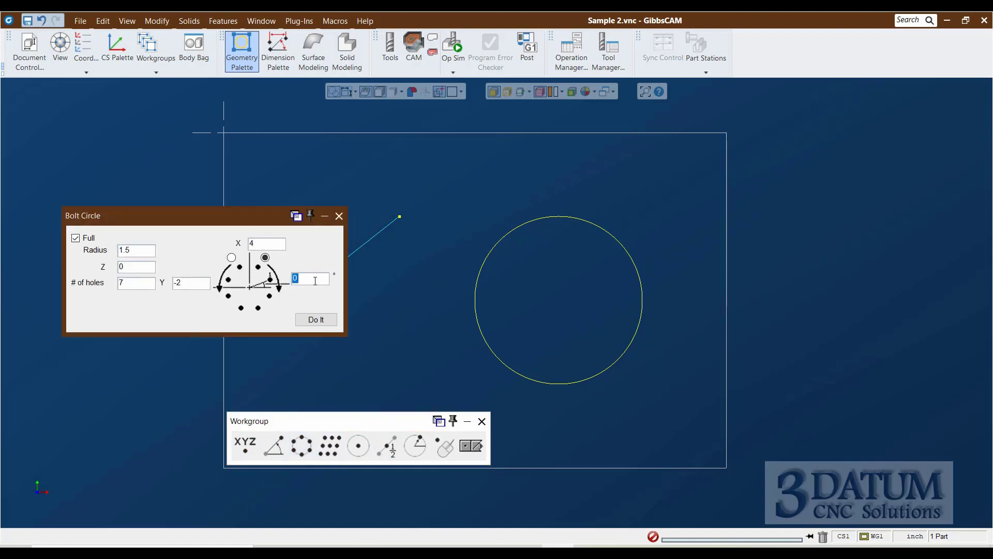
left_click(370, 240)
type("0")
left_click(360, 247)
left_click(823, 537)
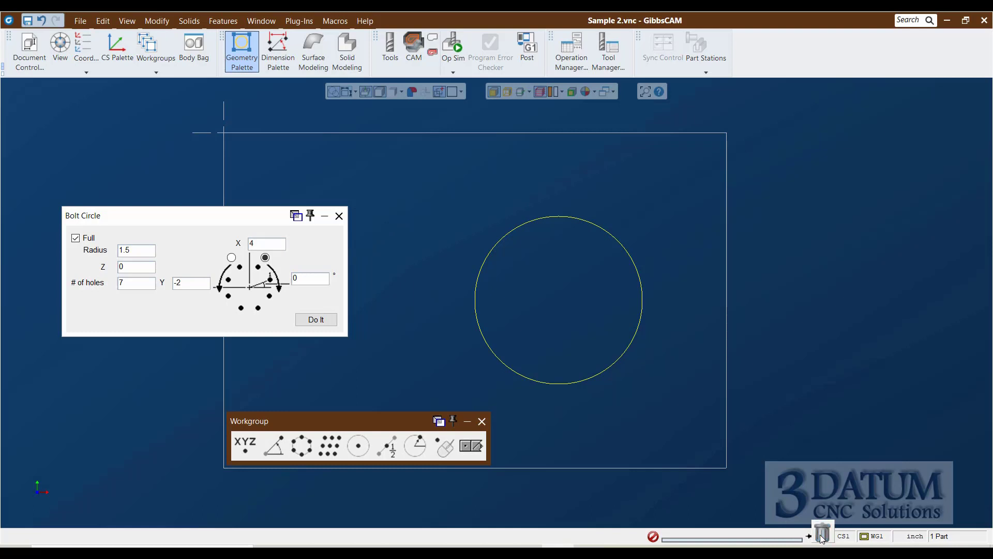
- Enter 0 for the bolt circle's X and Y and 89563 for its Z as placeholder values
left_click(155, 286)
type("0")
left_click(283, 247)
key("BackSpace")
type("0")
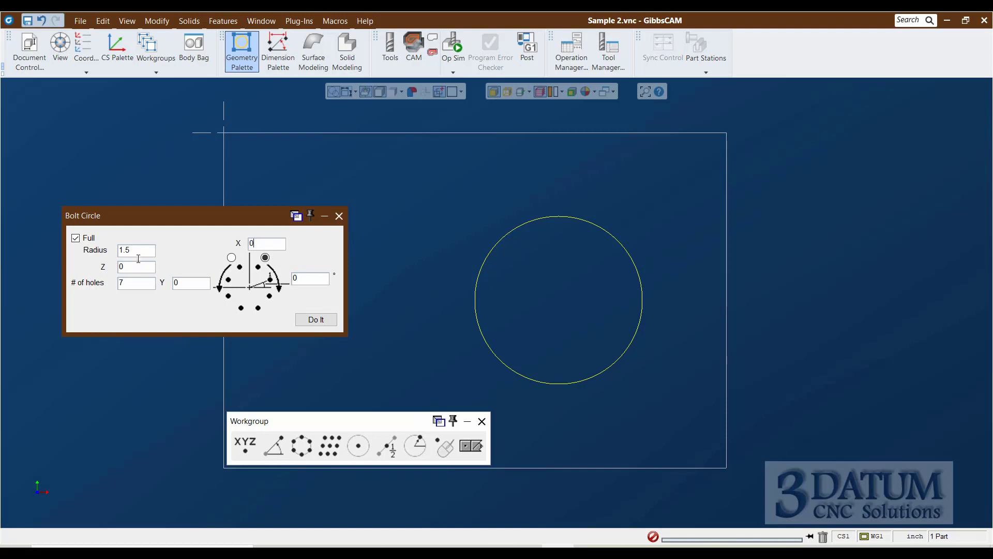
left_click(122, 267)
type("89563")
- Fill the bolt circle's centre from the existing large circle, giving X 4, Y -2 and Z 0
left_click_drag(188, 224, 167, 122)
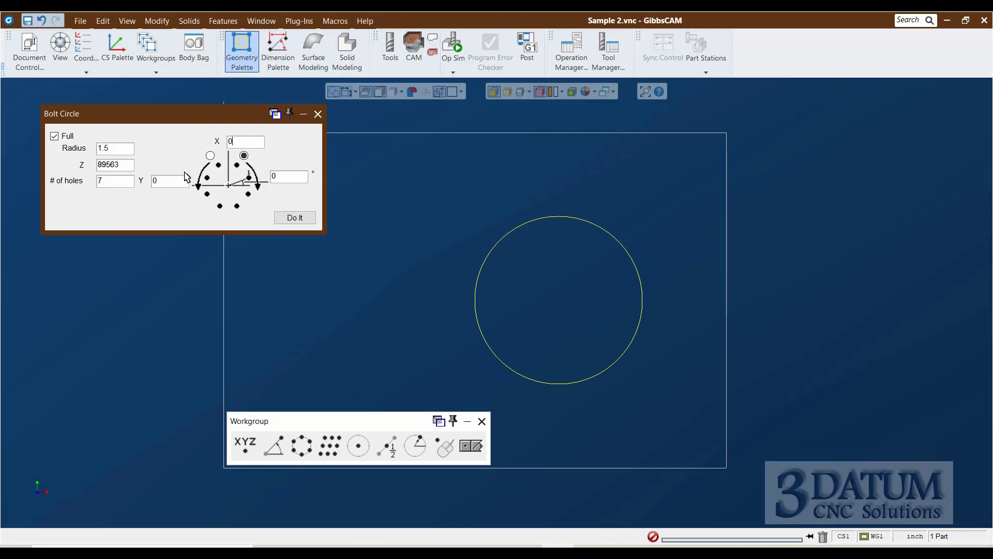
left_click(123, 167)
left_click(512, 230)
key("shift+Tab")
key("Tab")
key("Tab")
left_click(234, 145)
left_click(174, 182)
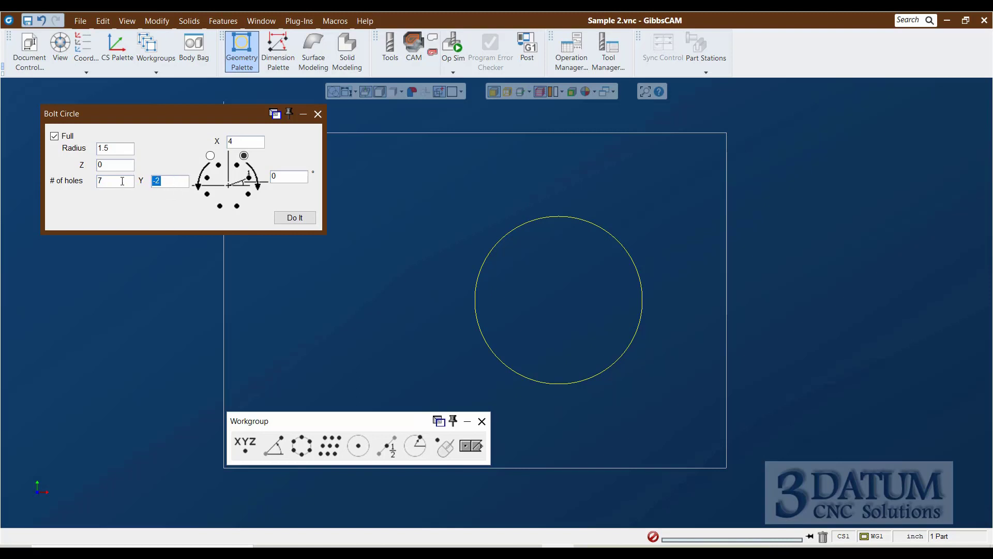
- Check the first hole's position in the Sample 2 drawing and set the bolt circle's start angle to 90 degrees
left_click(282, 177)
left_click(439, 541)
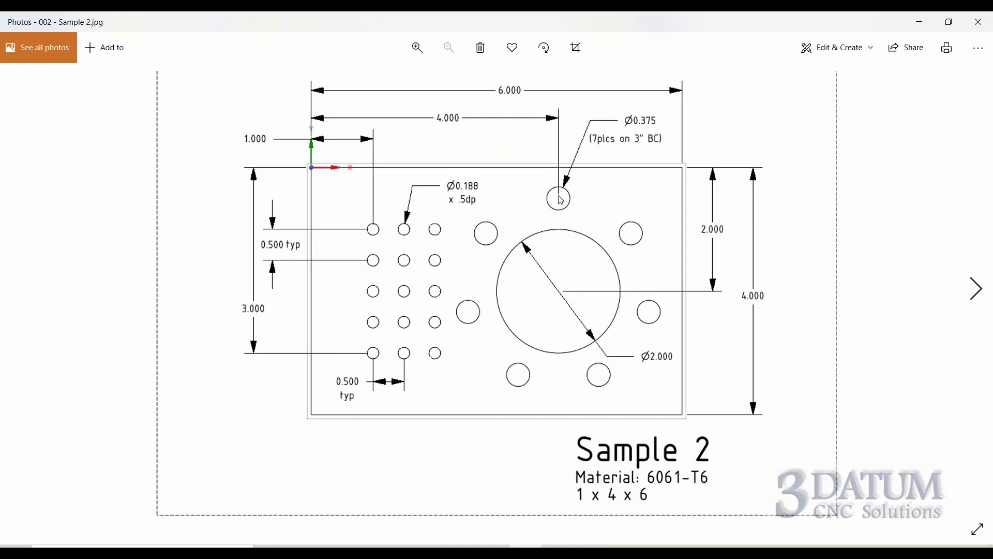
left_click(438, 542)
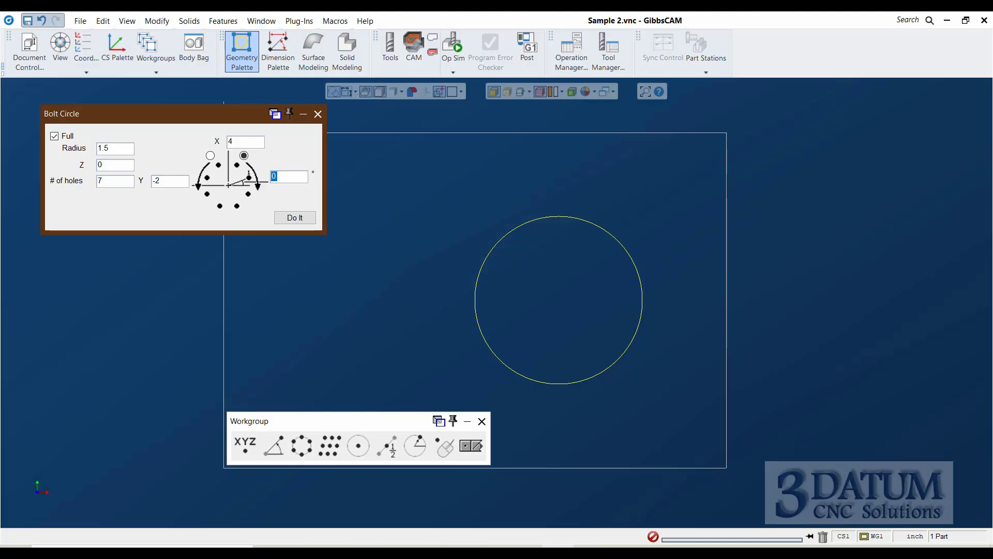
type("90")
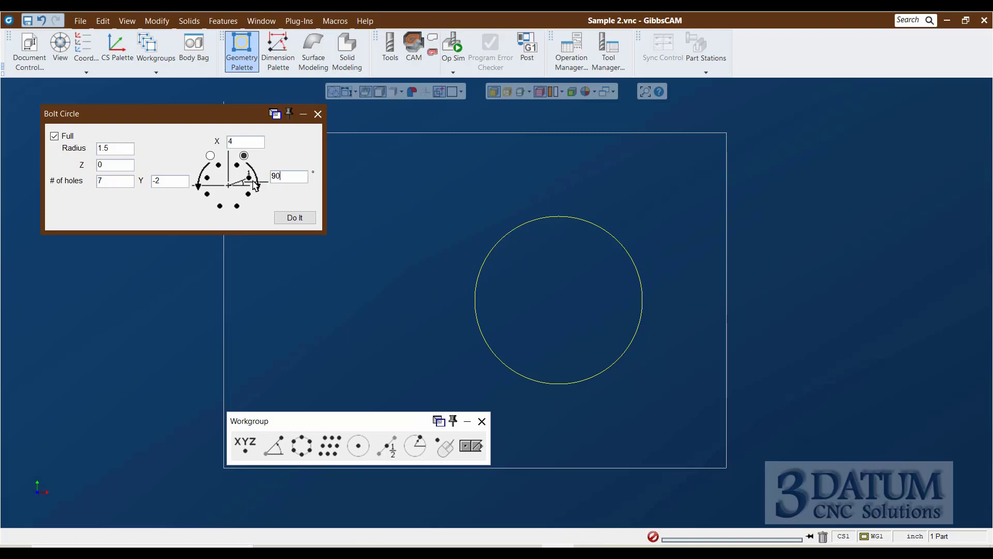
- Try both hole order directions, keep the clockwise one, and create the bolt circle's seven points
left_click(210, 155)
left_click(243, 156)
left_click(211, 155)
left_click(244, 156)
left_click(304, 219)
left_click(471, 446)
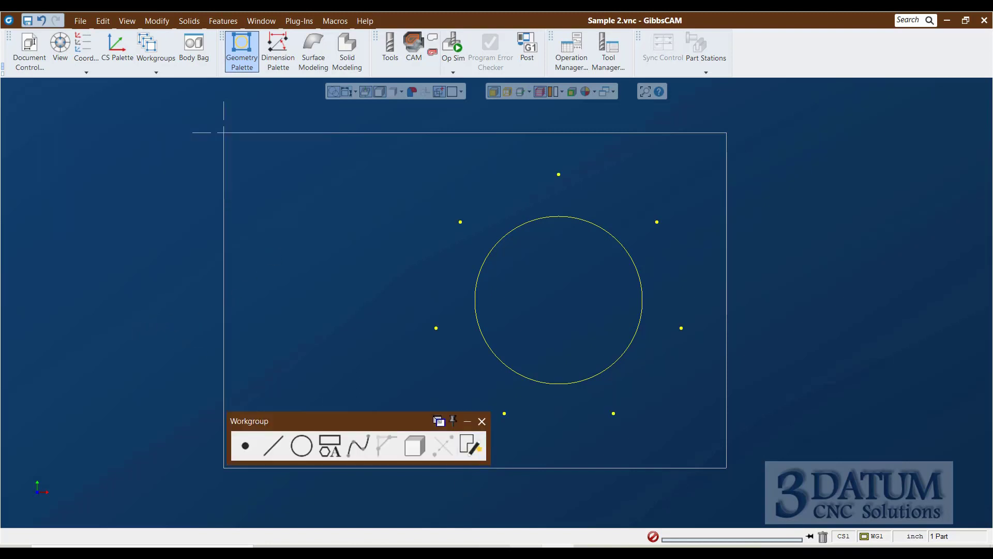
- Check the small-hole grid in the Sample 2 drawing and open a point matrix definition
key("alt+Tab")
left_click(246, 445)
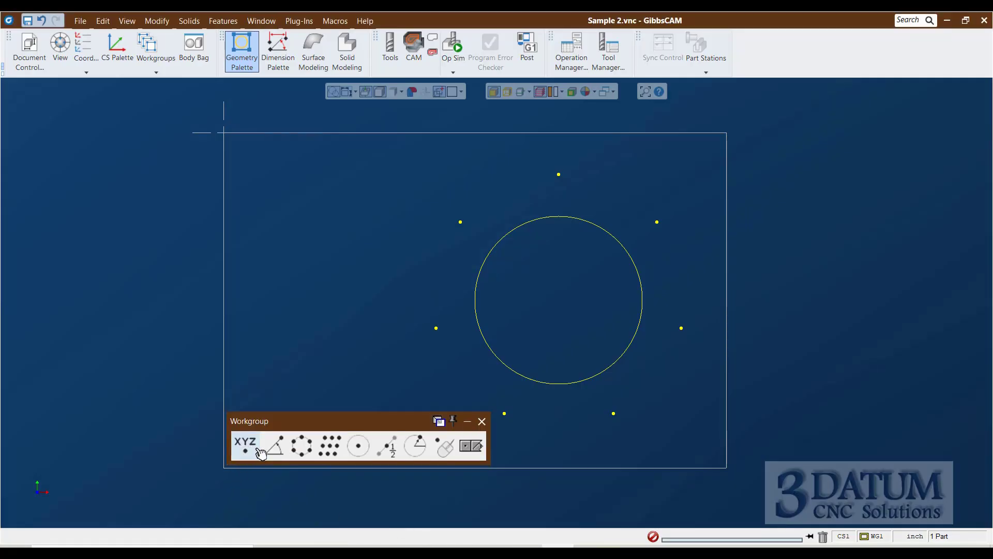
left_click(331, 446)
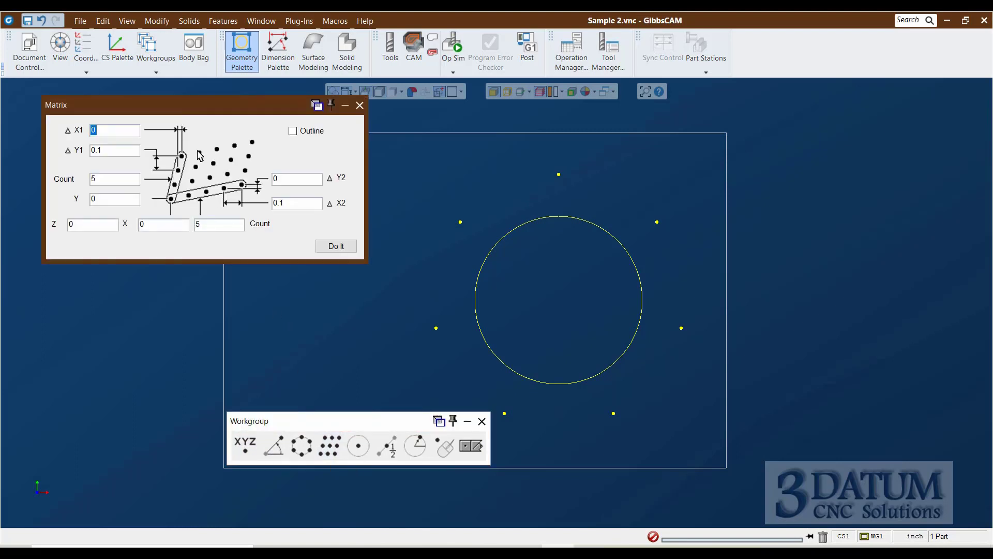
mouse_move(188, 104)
left_mouse_down()
mouse_move(187, 163)
mouse_move(187, 115)
left_mouse_up()
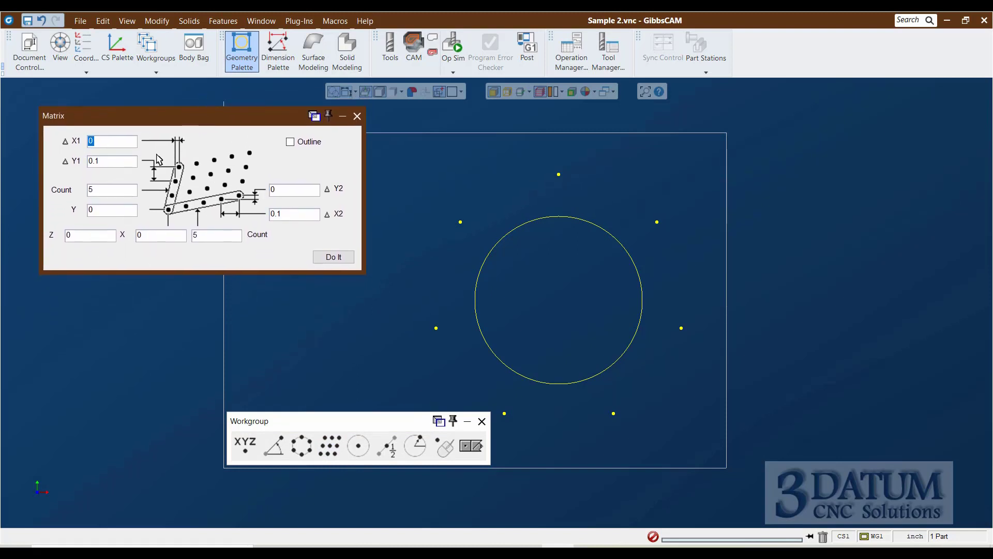